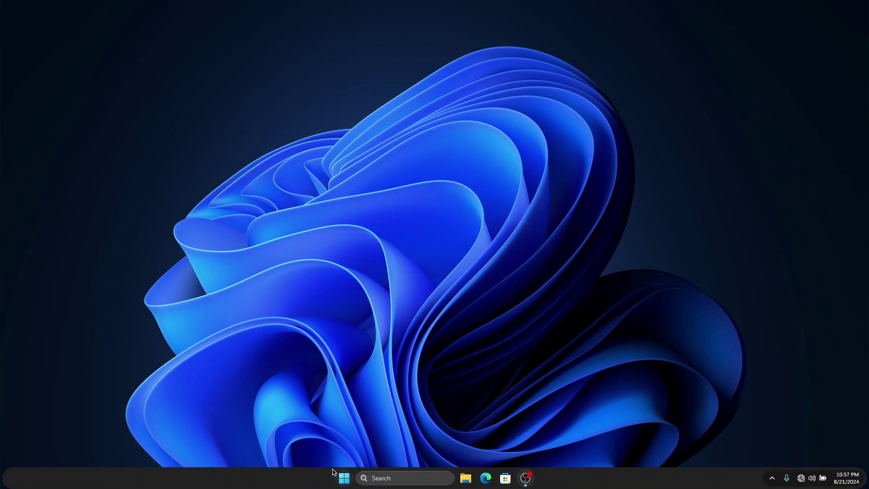
Launch Settings from Start and view the 237 GB disk usage under System > Storage.
click(344, 478)
click(501, 337)
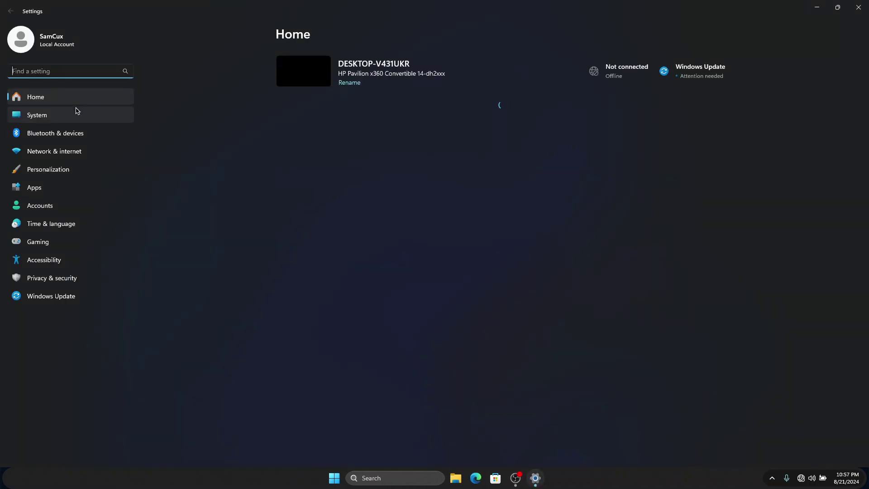
click(82, 113)
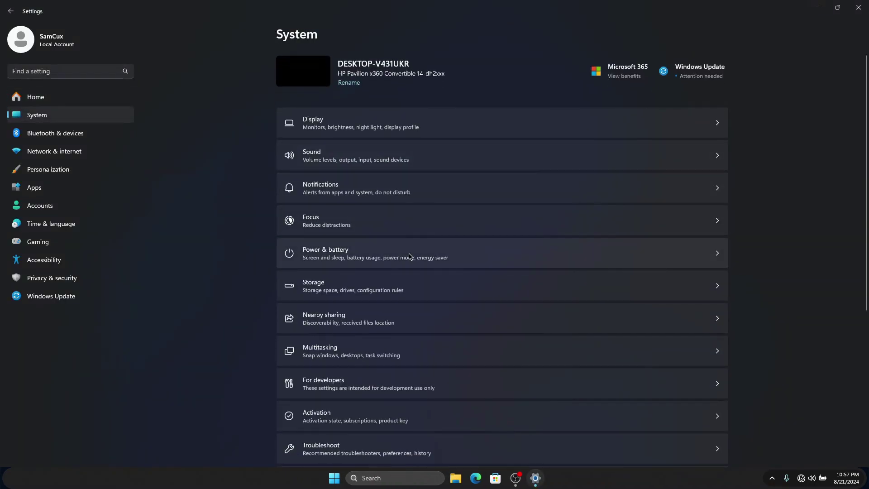
click(358, 282)
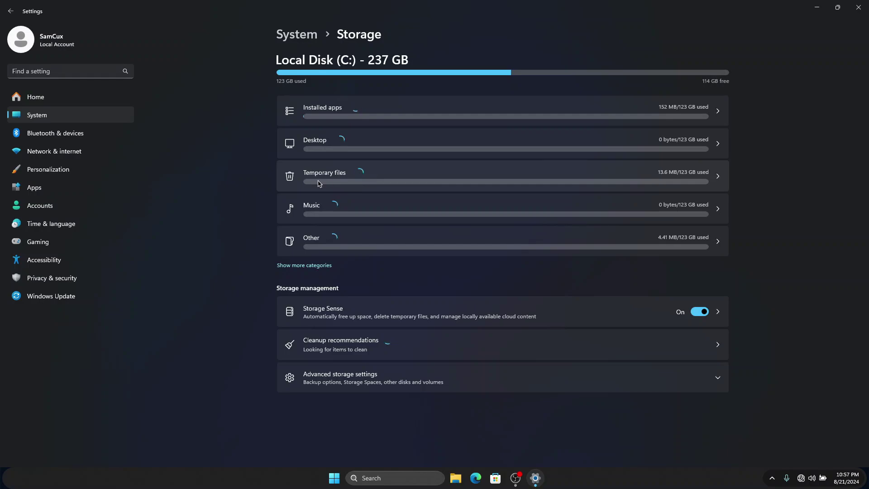
Permanently delete the checked temporary files.
click(641, 170)
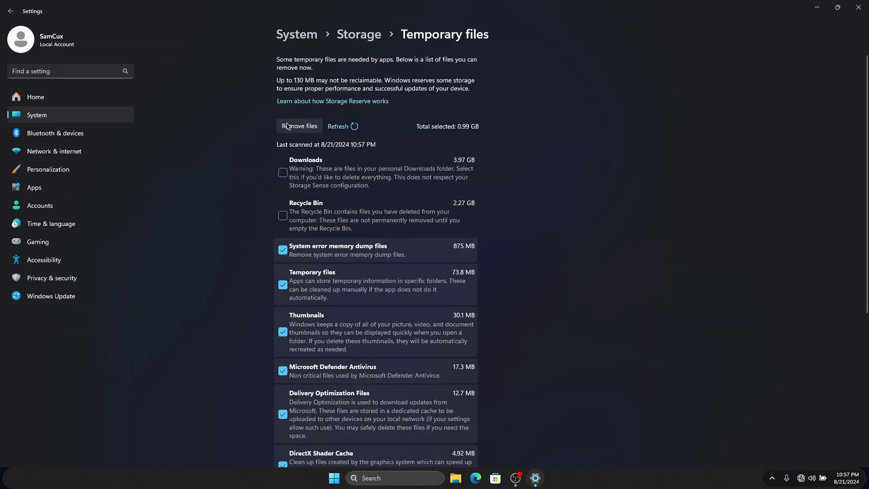
click(307, 128)
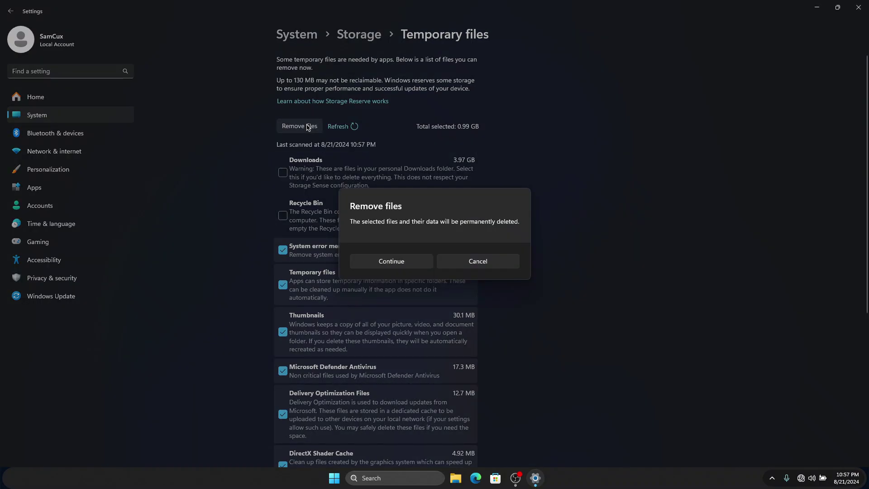
click(408, 259)
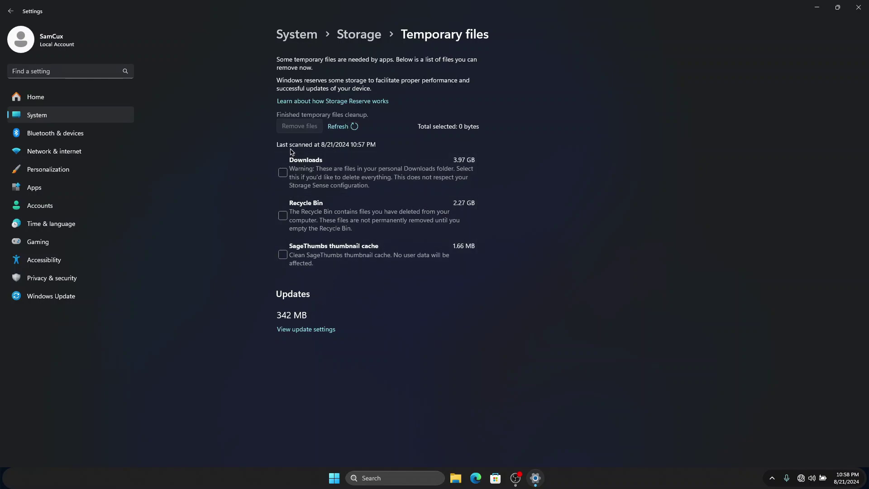
Empty the 2.27 GB Recycle Bin, then go to Privacy & security.
click(283, 217)
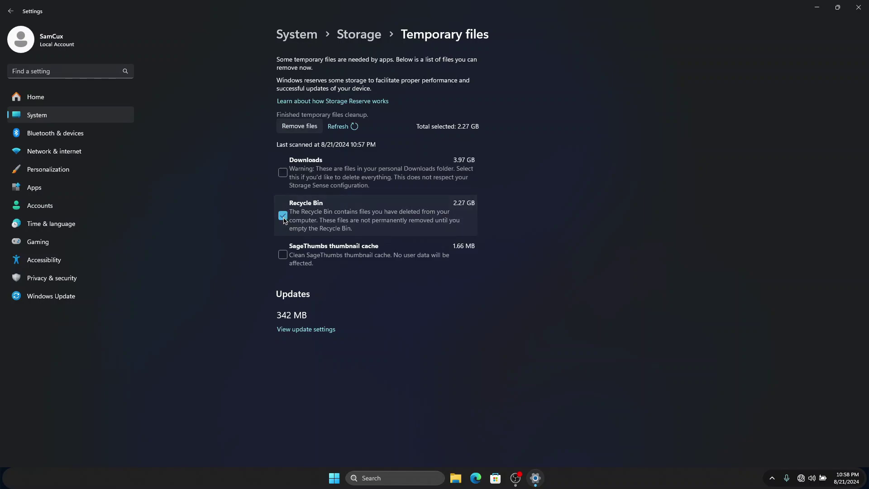
click(297, 126)
click(384, 263)
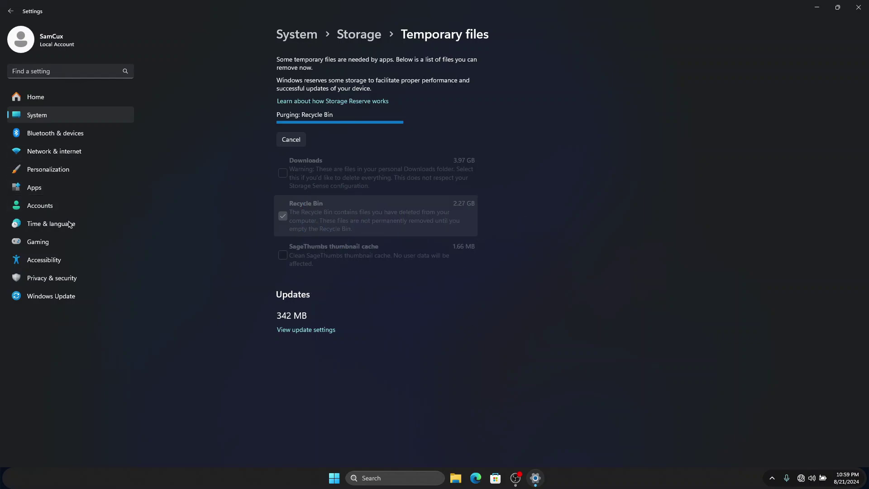
click(58, 286)
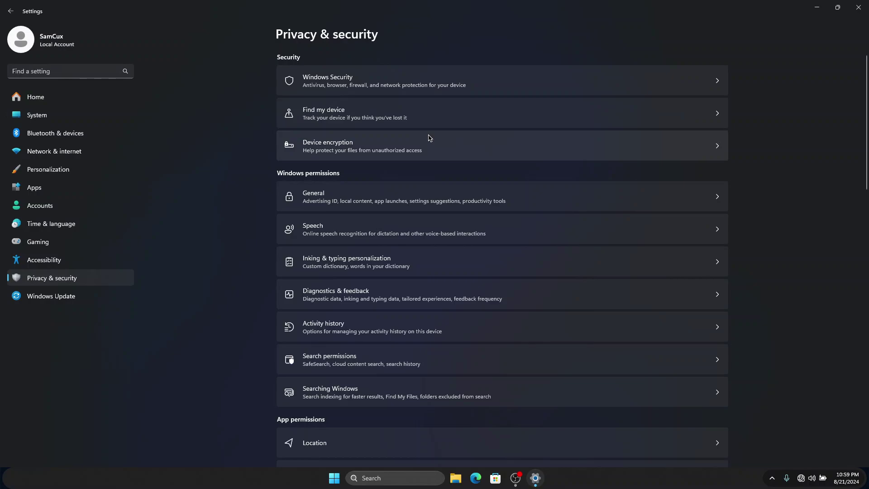
scroll(526, 199, down, 2)
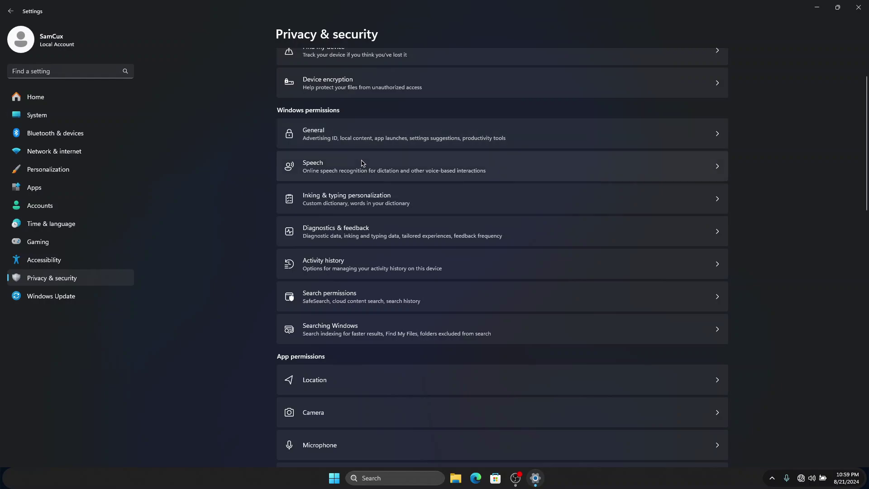
click(409, 164)
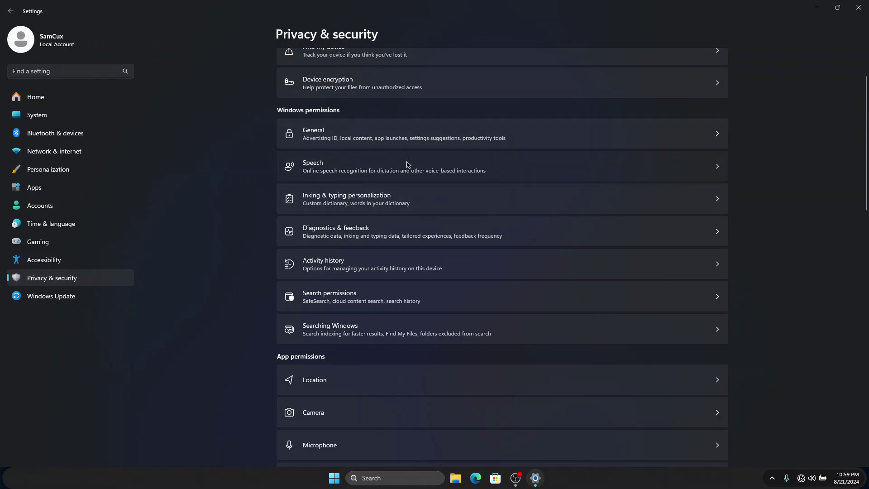
click(286, 156)
click(284, 154)
key(alt+Left)
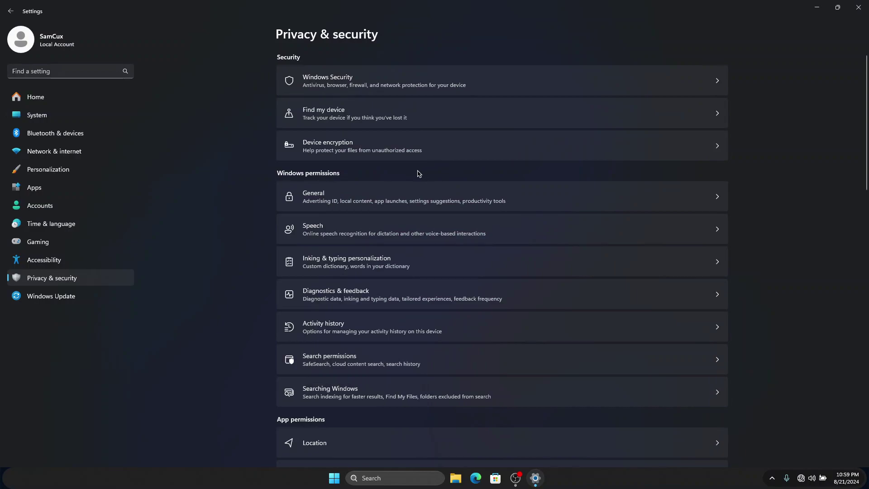
click(421, 261)
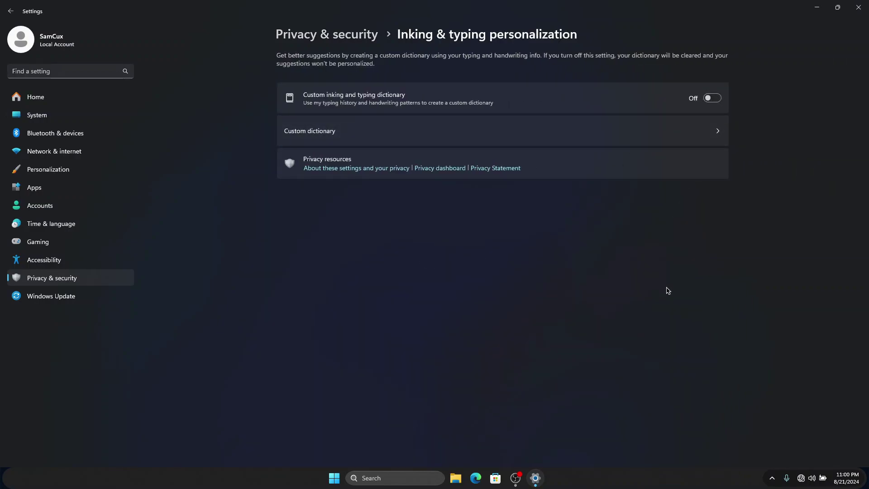
key(alt+Left)
scroll(340, 281, down, 3)
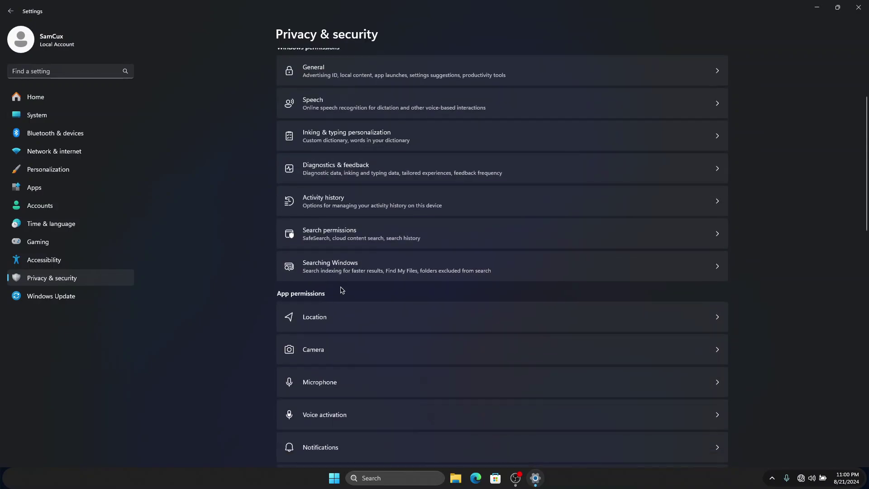
scroll(317, 231, down, 3)
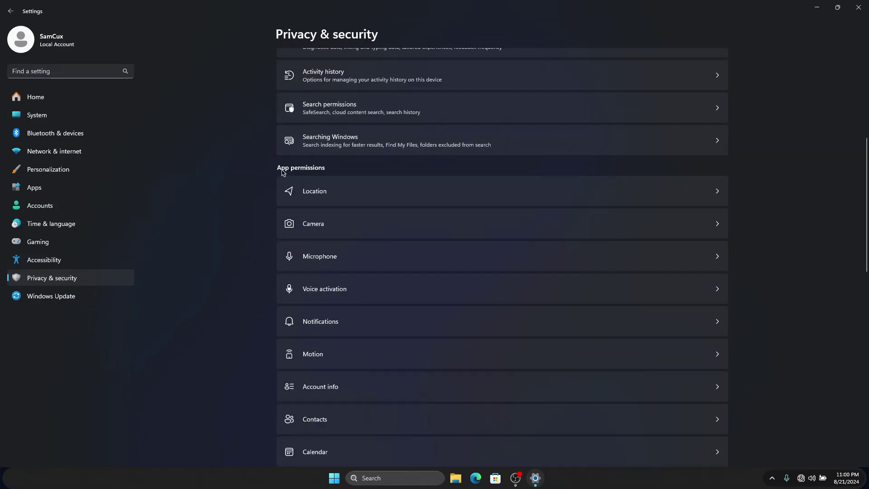
scroll(366, 171, down, 2)
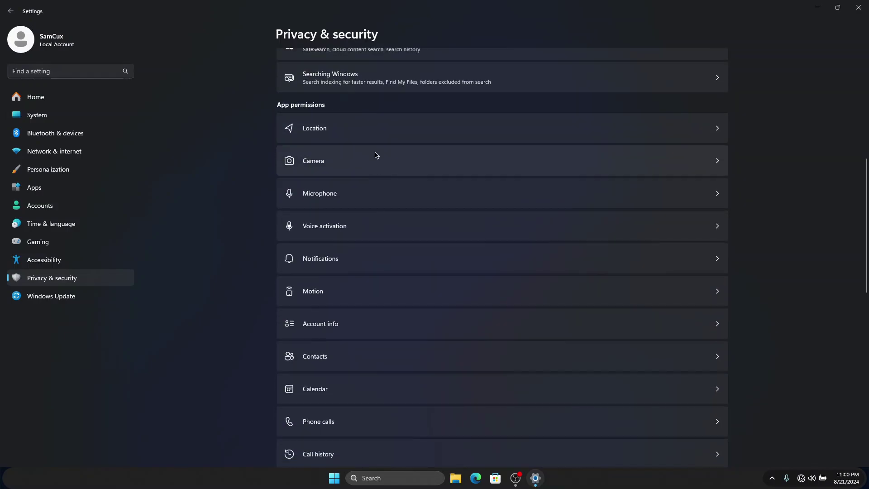
Turn off location services for everyone on the device.
click(360, 136)
click(718, 99)
click(413, 262)
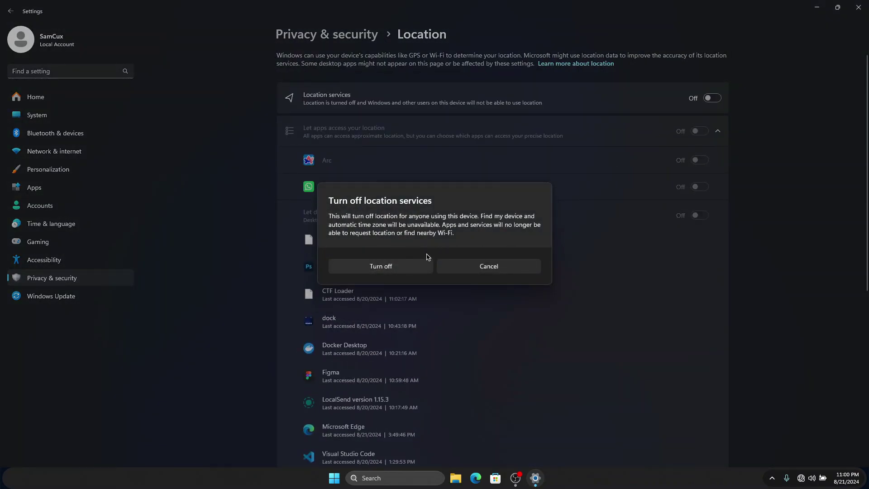
key(alt+Left)
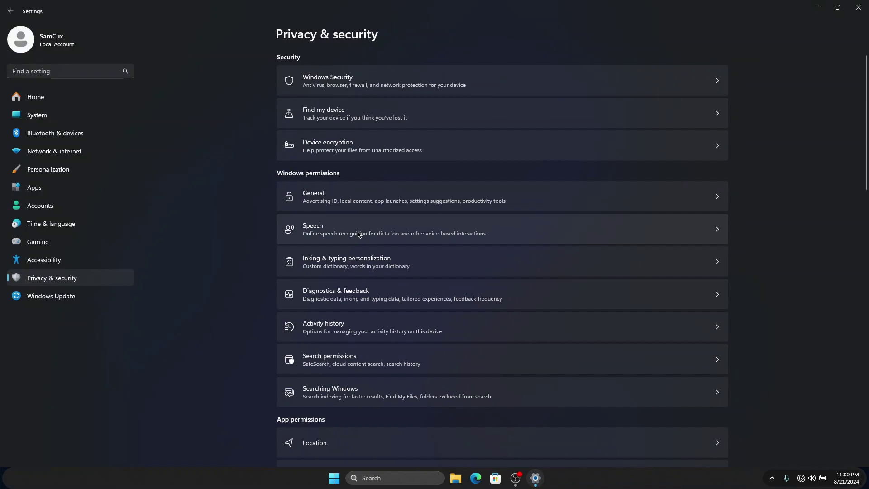
Check the camera permissions, then switch off apps' notification access.
scroll(421, 248, down, 7)
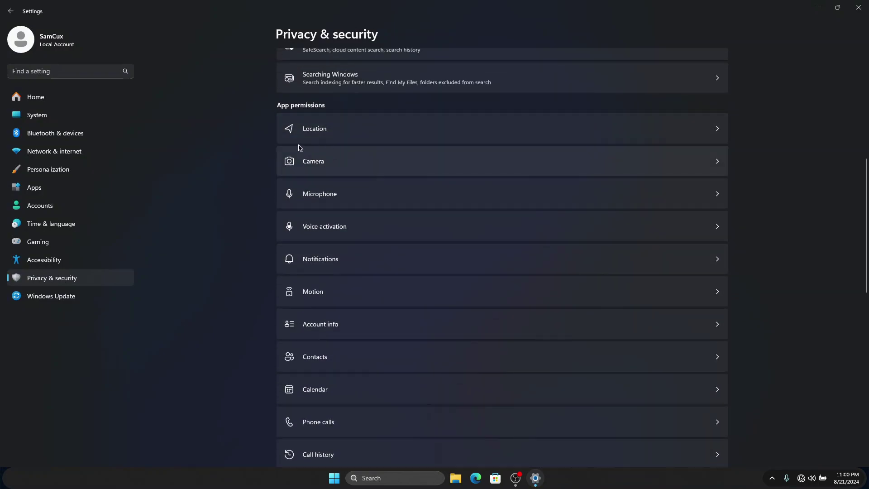
click(320, 169)
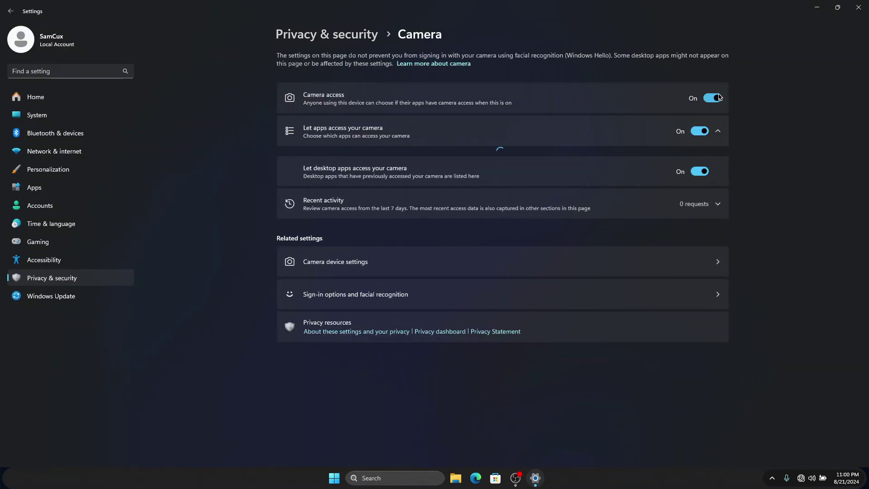
key(alt+Left)
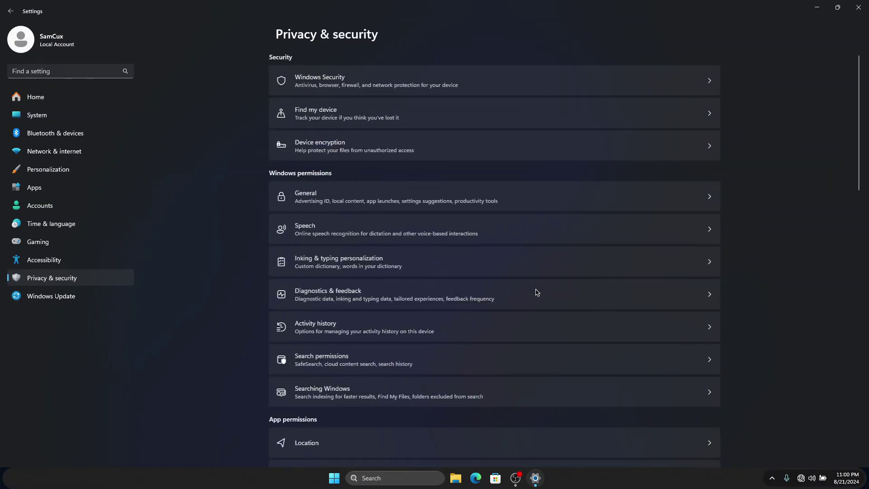
scroll(541, 267, down, 7)
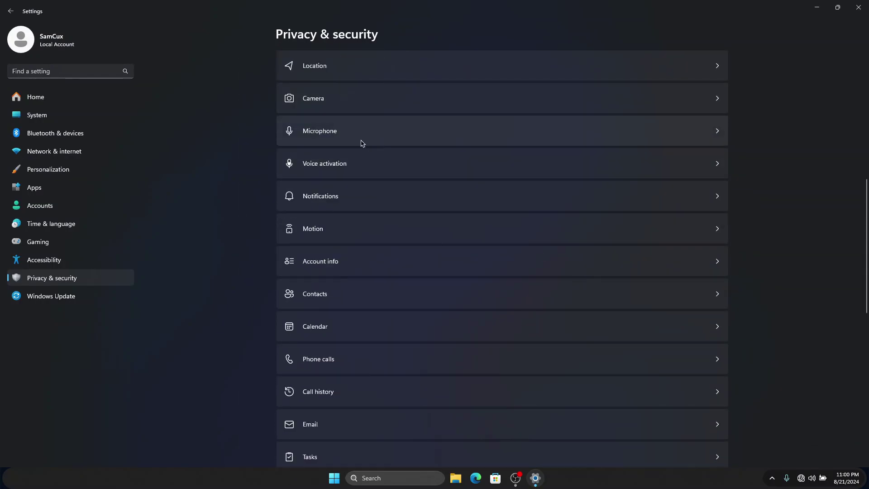
click(350, 200)
click(712, 67)
key(alt+Left)
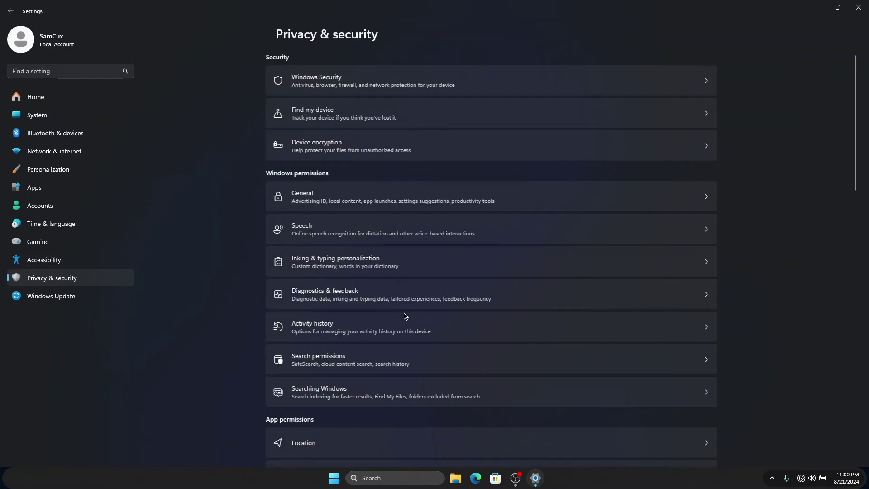
scroll(411, 119, down, 10)
scroll(351, 281, down, 2)
scroll(344, 255, down, 5)
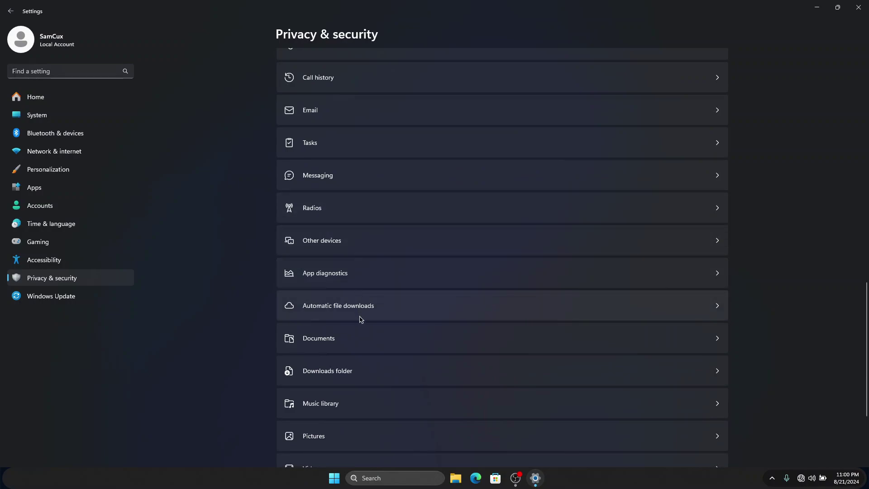
scroll(359, 316, down, 3)
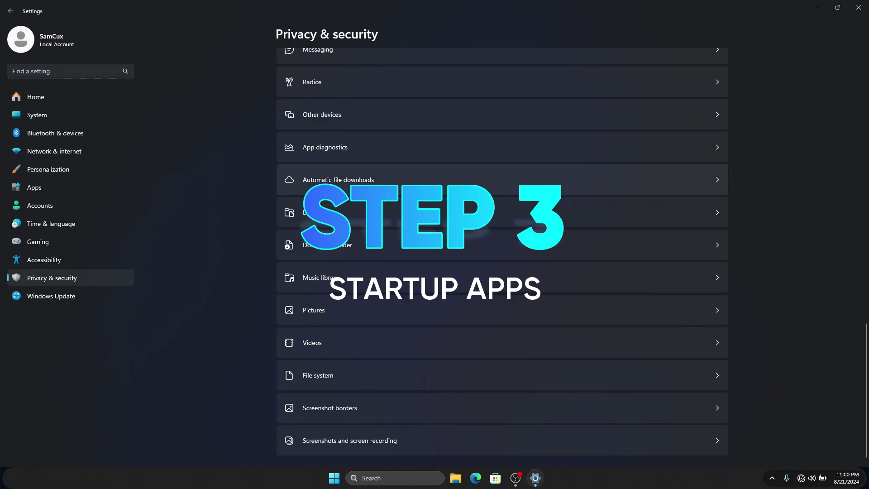
Bring up the startup apps list under Apps > Startup.
click(70, 188)
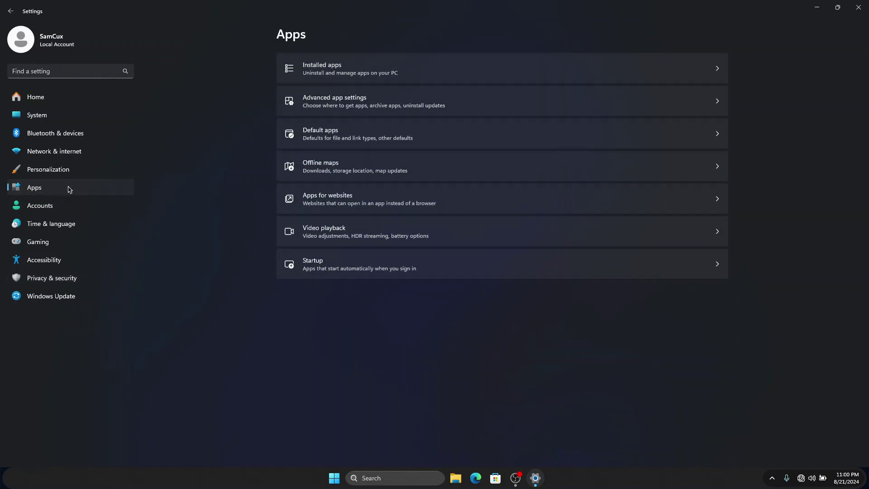
click(378, 274)
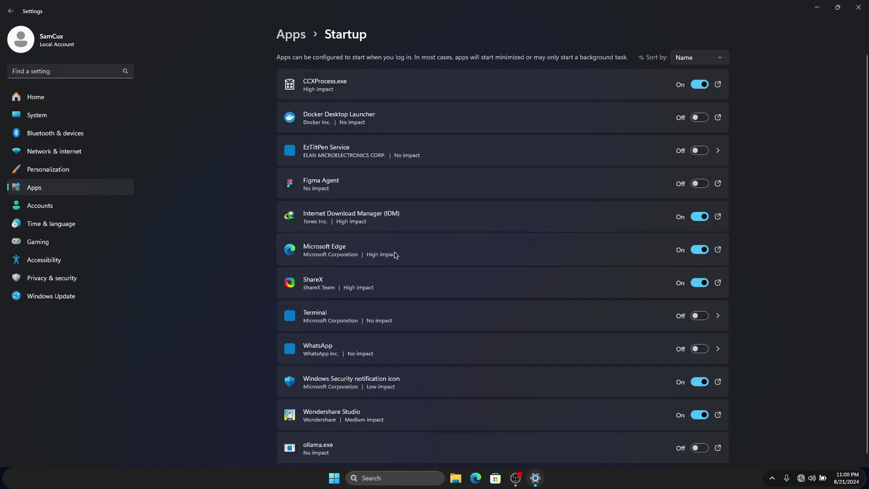
scroll(472, 75, down, 1)
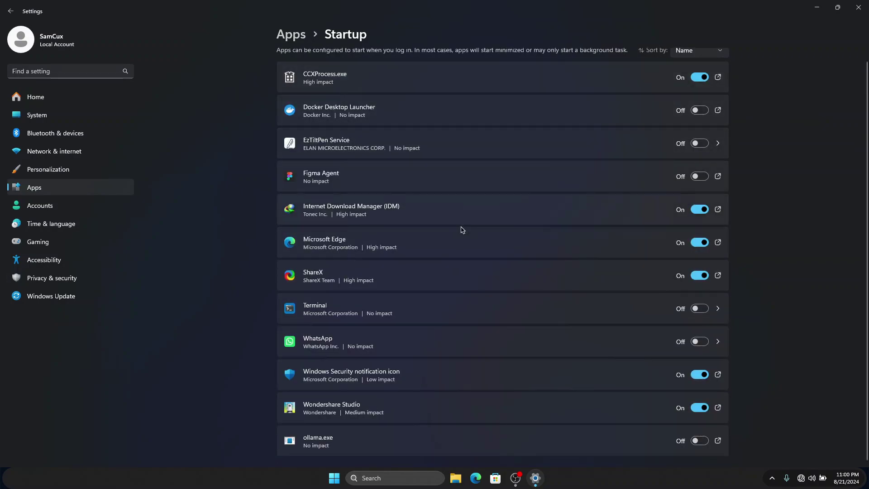
scroll(457, 272, up, 1)
scroll(421, 423, down, 1)
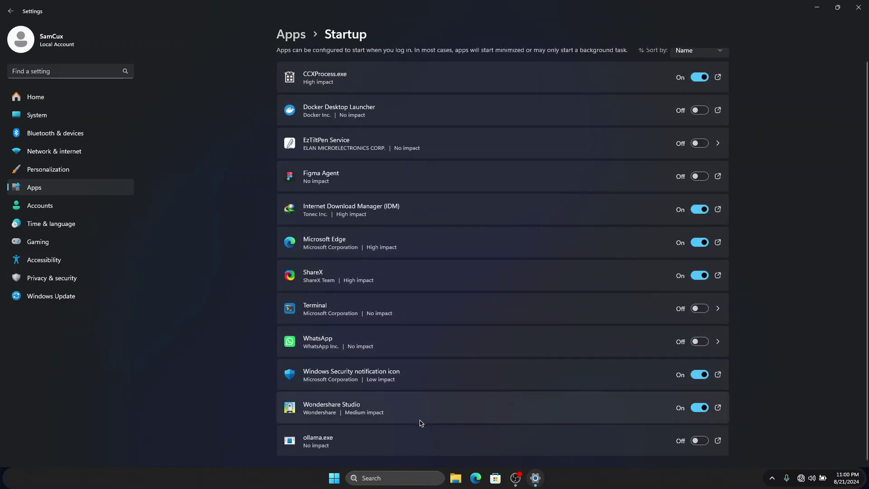
scroll(421, 423, up, 1)
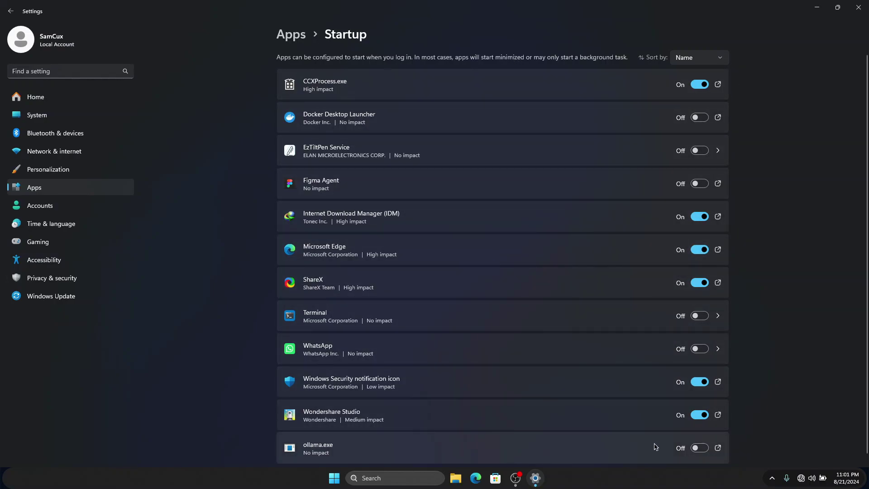
Disable Wondershare Studio and Microsoft Edge at startup, keeping CCXProcess.exe enabled.
click(702, 416)
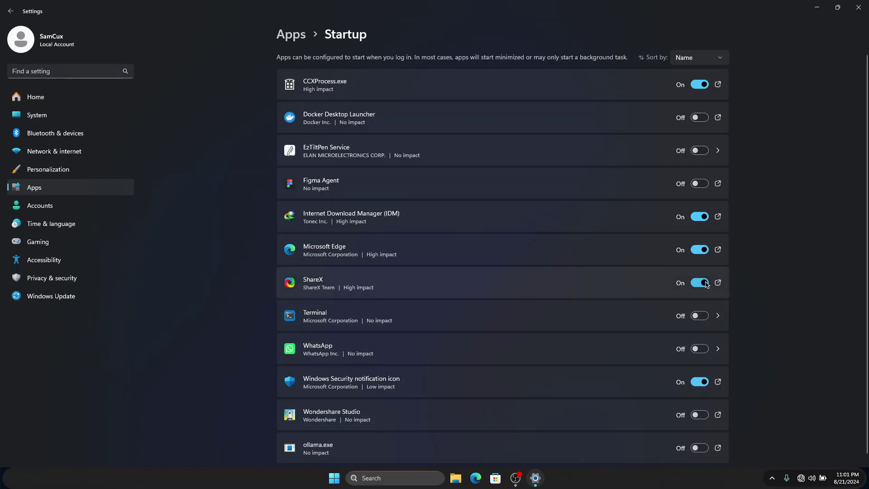
click(697, 248)
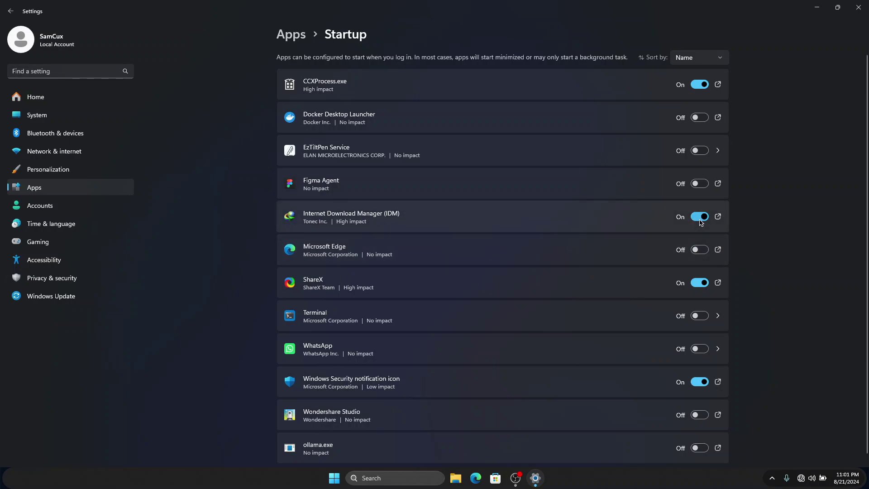
click(697, 86)
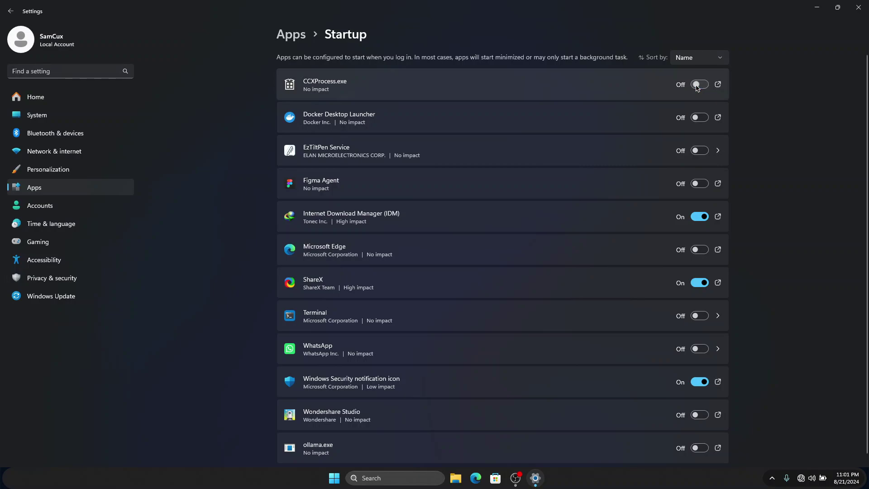
click(698, 86)
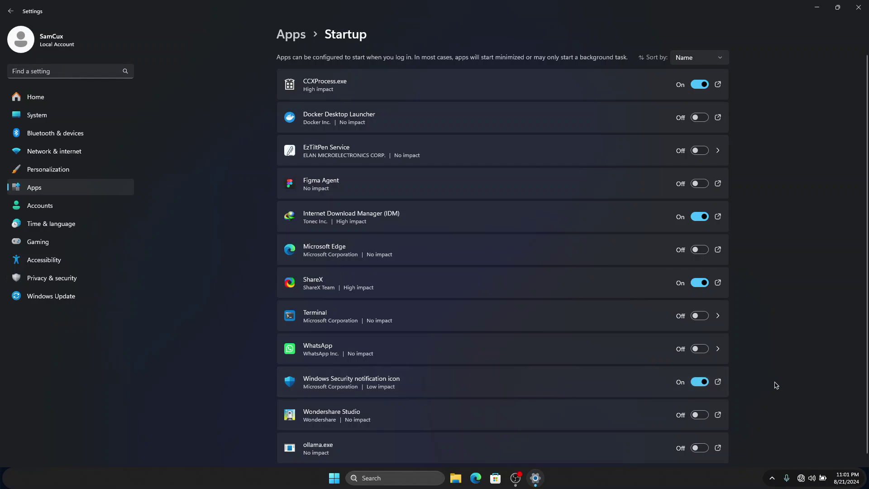
click(772, 478)
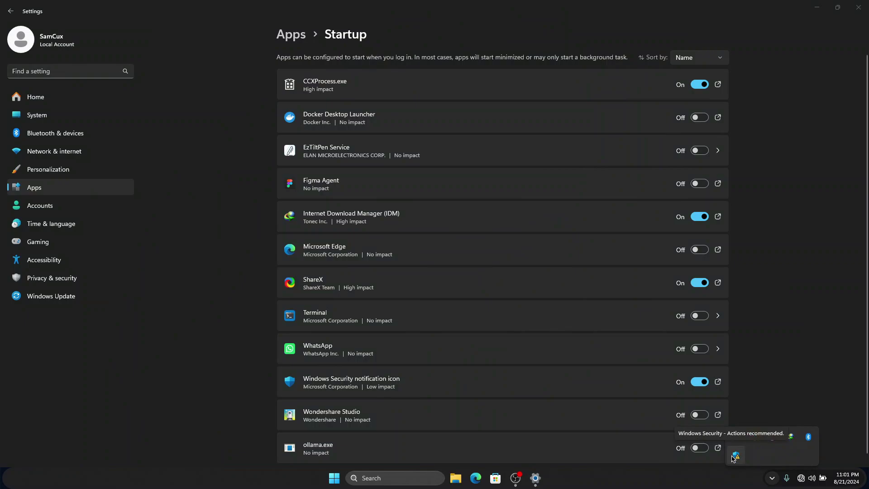
click(189, 394)
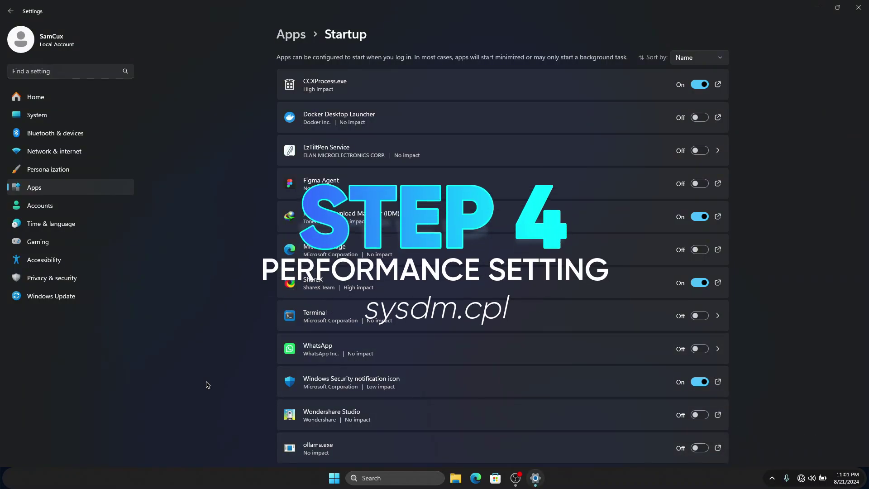
Search for sysdm.cpl and launch it to open System Properties.
key(super)
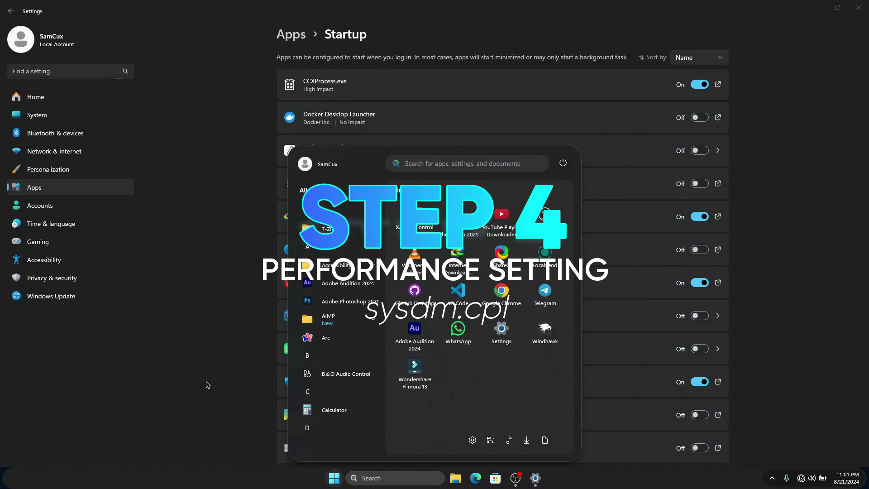
text(sysdm)
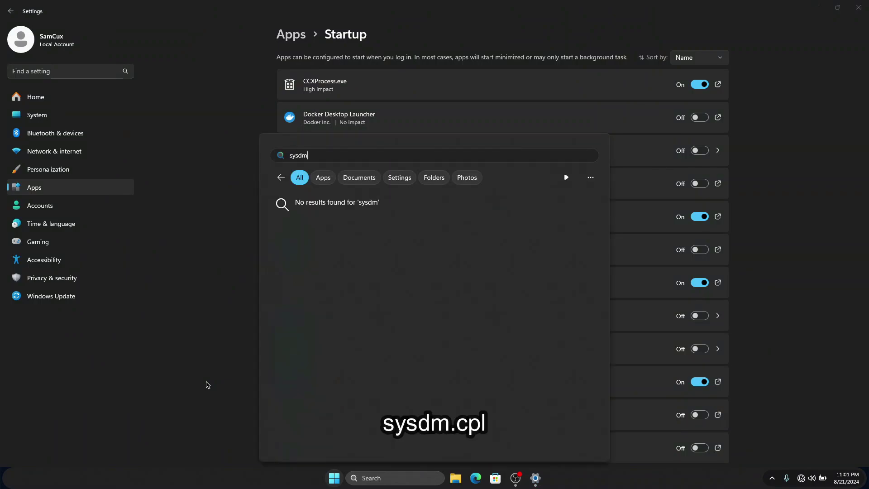
text(.cpl)
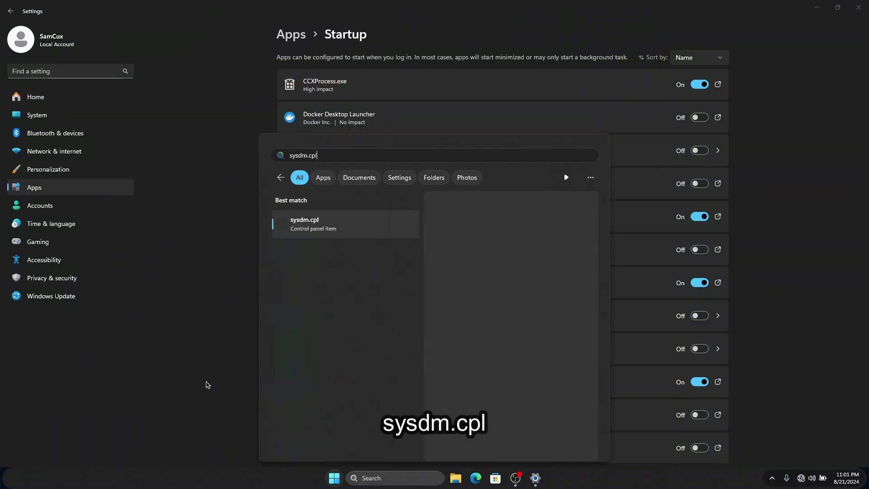
click(312, 229)
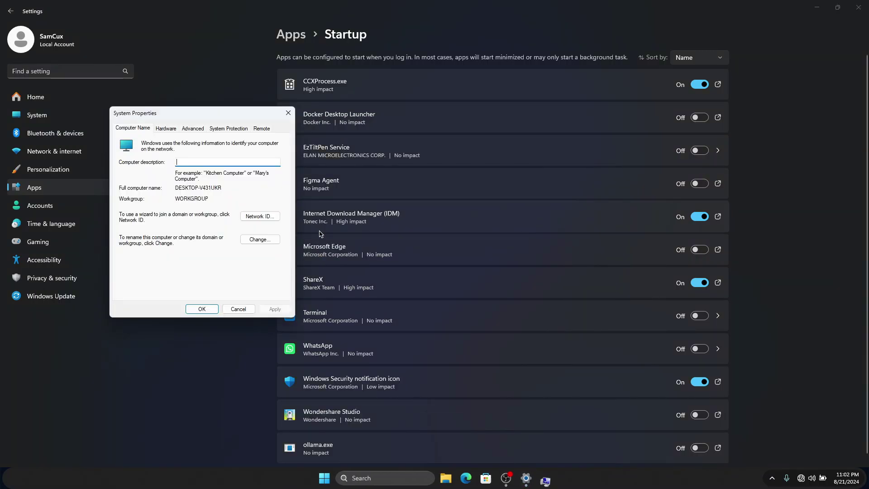
Bring up Performance Options' Visual Effects from the System Properties Advanced tab.
drag(172, 112, 448, 114)
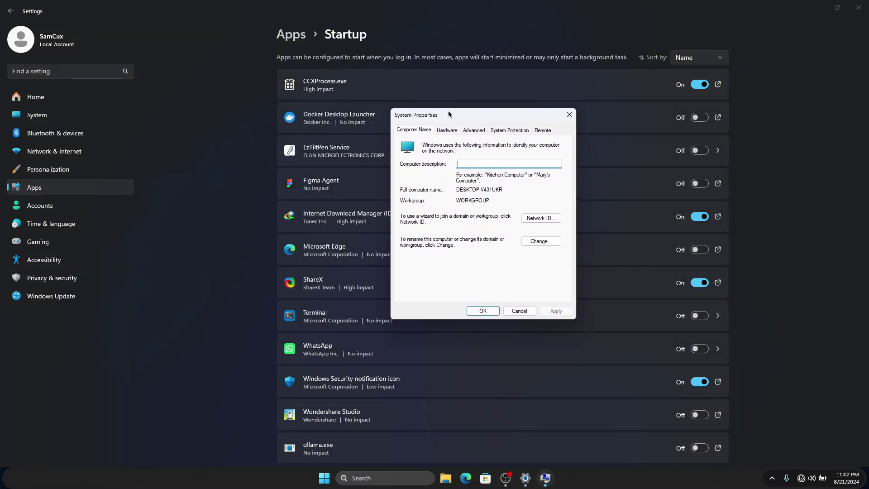
click(474, 131)
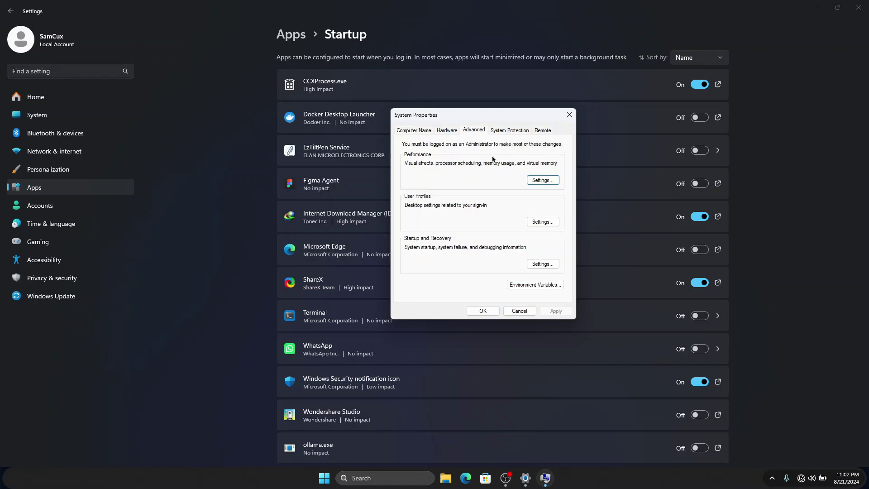
click(547, 182)
drag(506, 151, 480, 90)
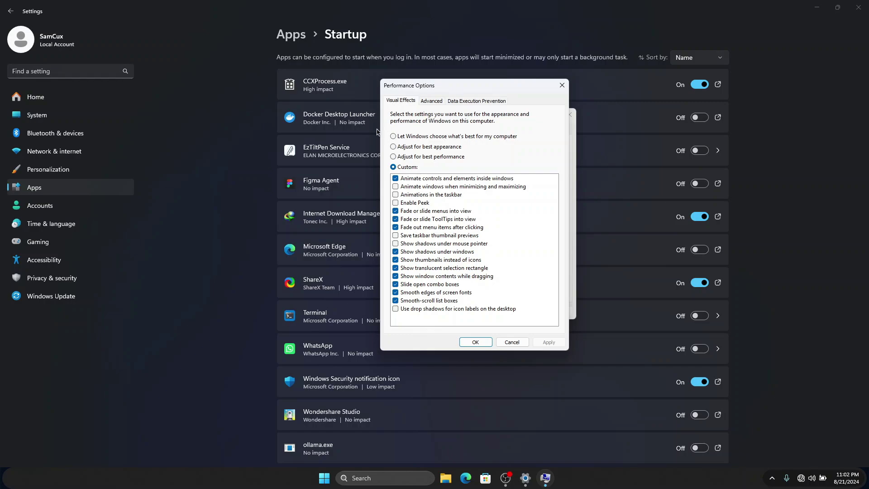
Choose best performance, keeping smooth screen fonts and thumbnails, and confirm both dialogs.
click(408, 157)
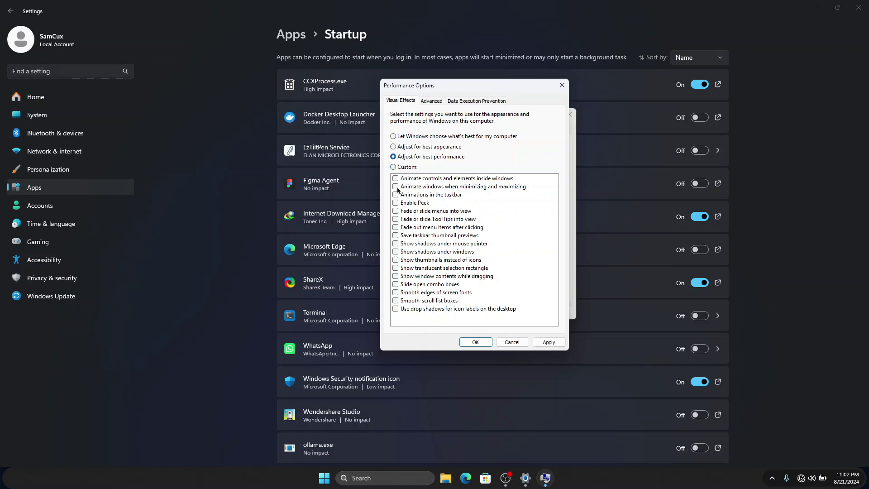
click(398, 294)
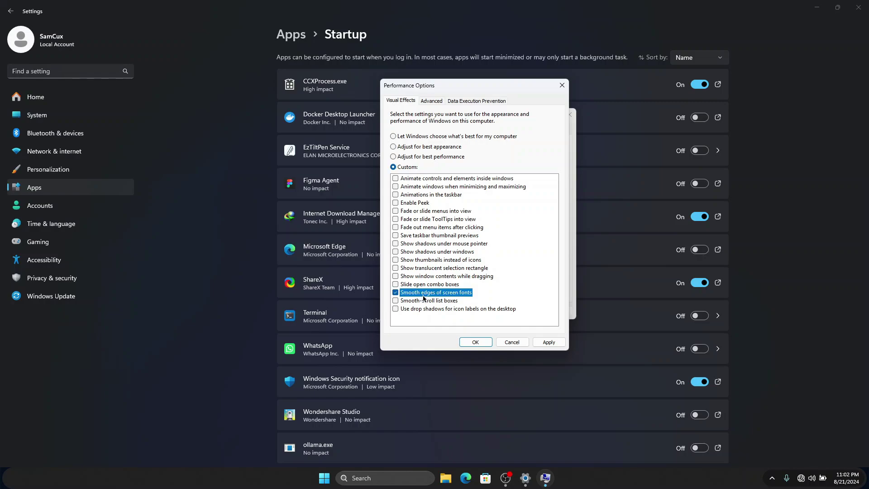
click(395, 260)
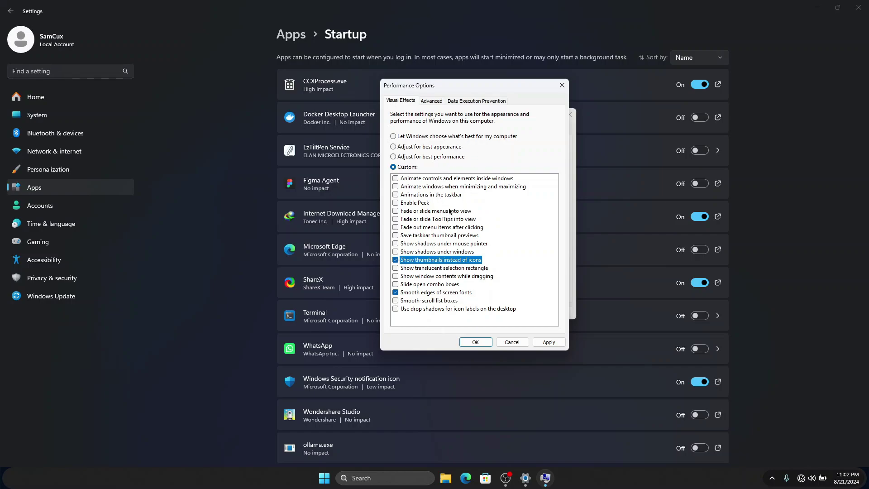
click(476, 342)
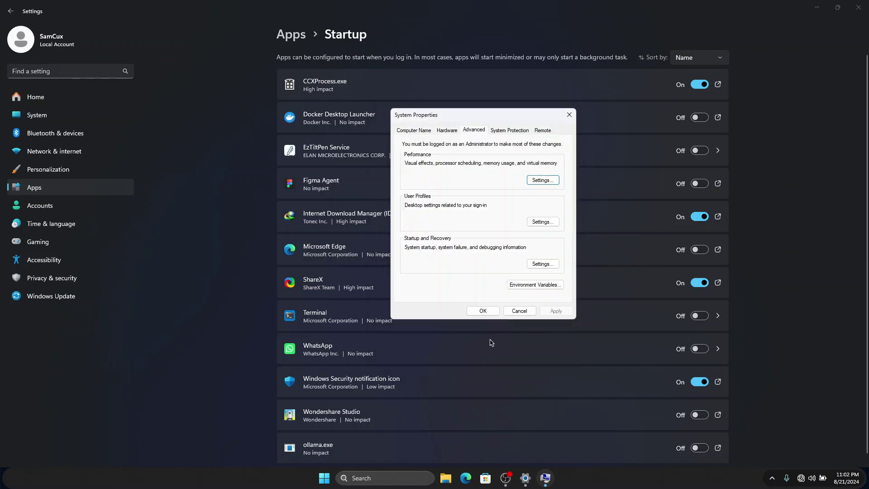
click(484, 312)
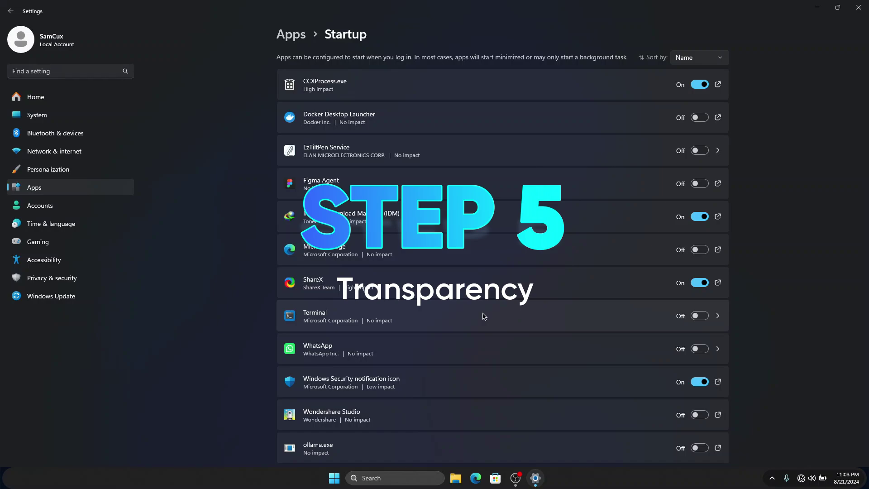
Switch off transparency effects under Personalization > Colors and close Settings.
click(50, 171)
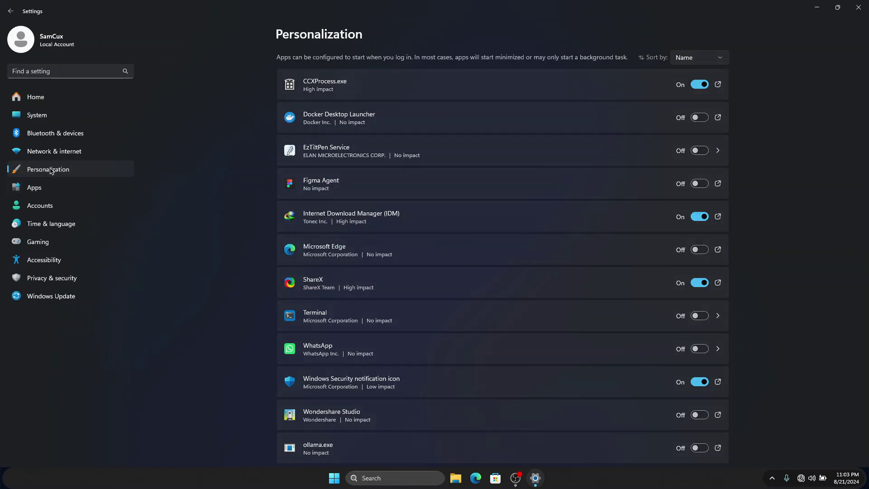
click(408, 209)
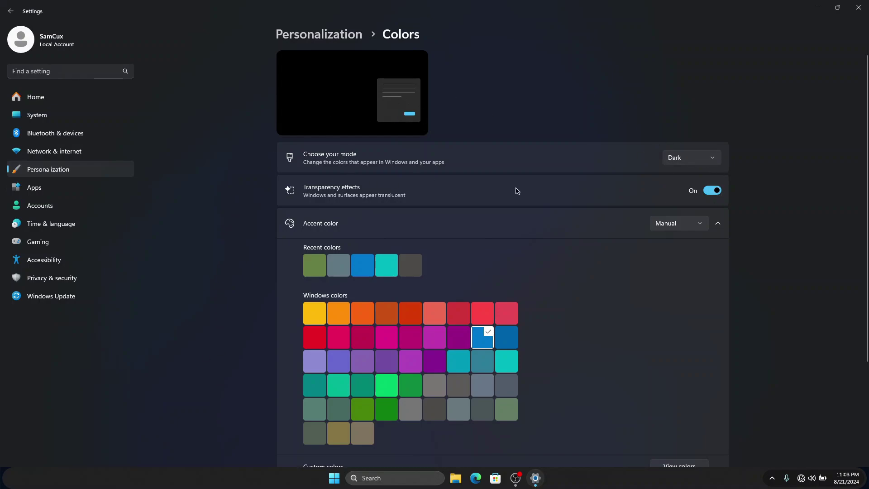
click(715, 191)
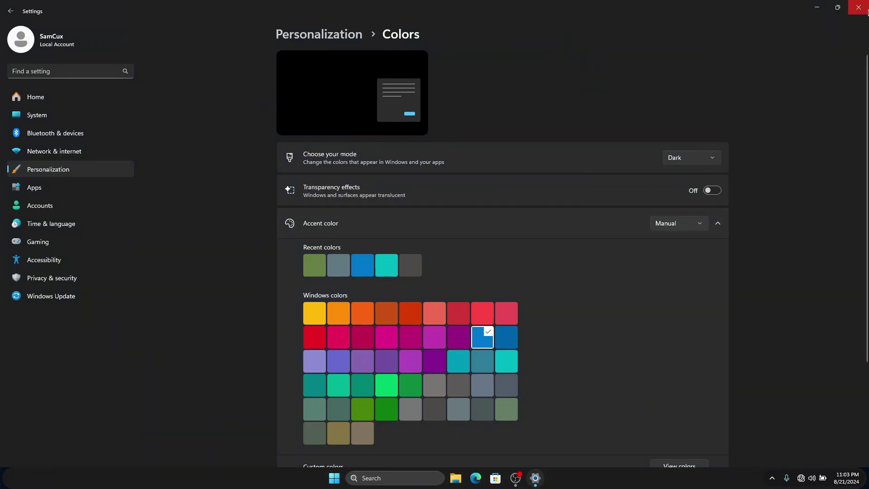
click(859, 7)
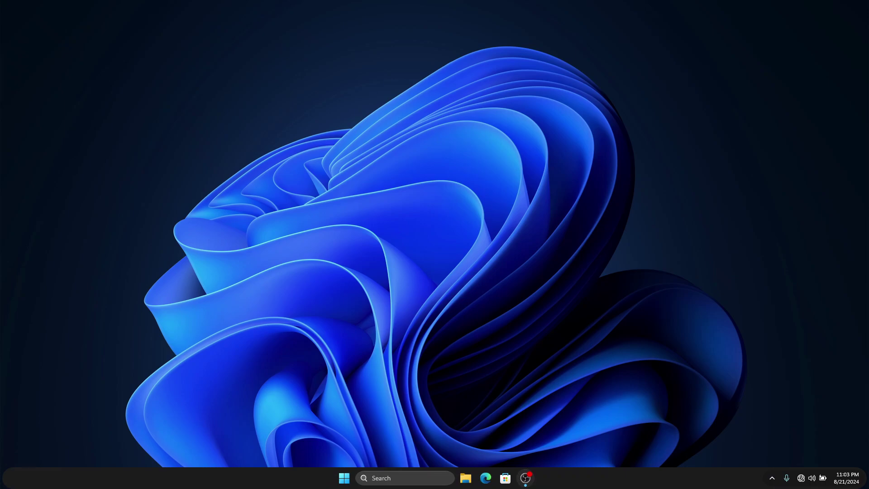